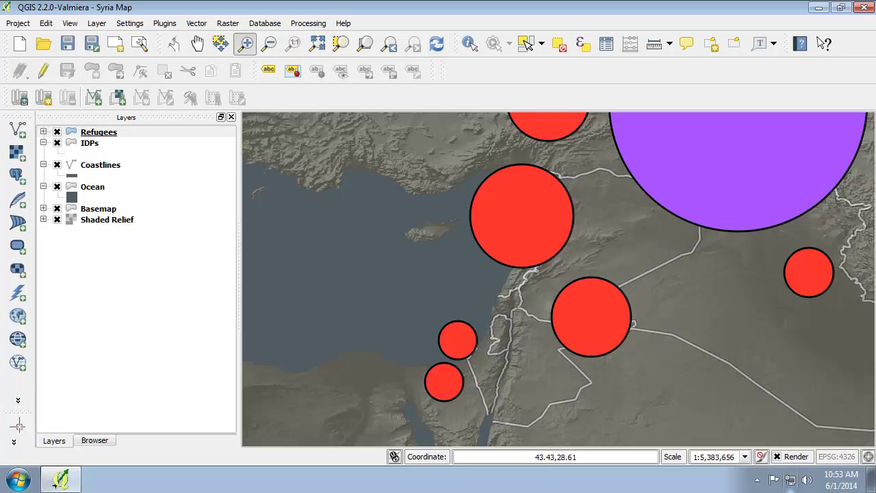
# Step: With rendering paused, hide the IDPs and Refugees layers, then resume rendering
pyautogui.click(776, 456)
pyautogui.click(57, 142)
pyautogui.click(56, 131)
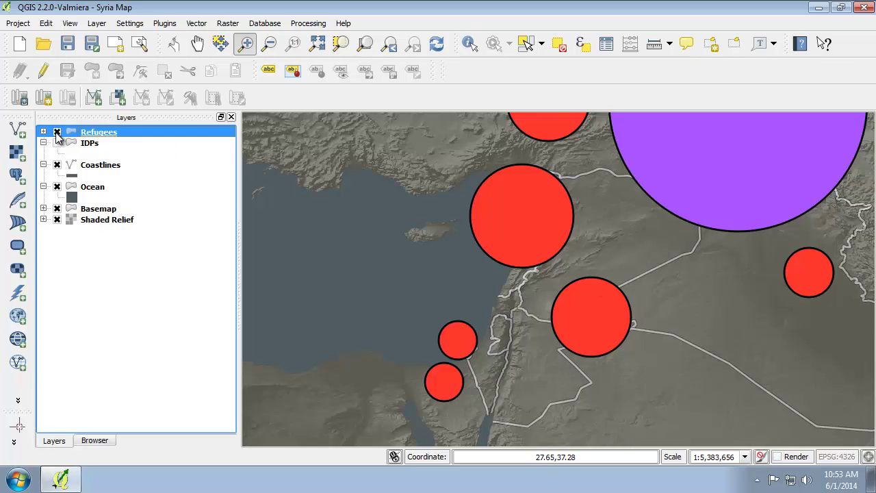
pyautogui.click(776, 456)
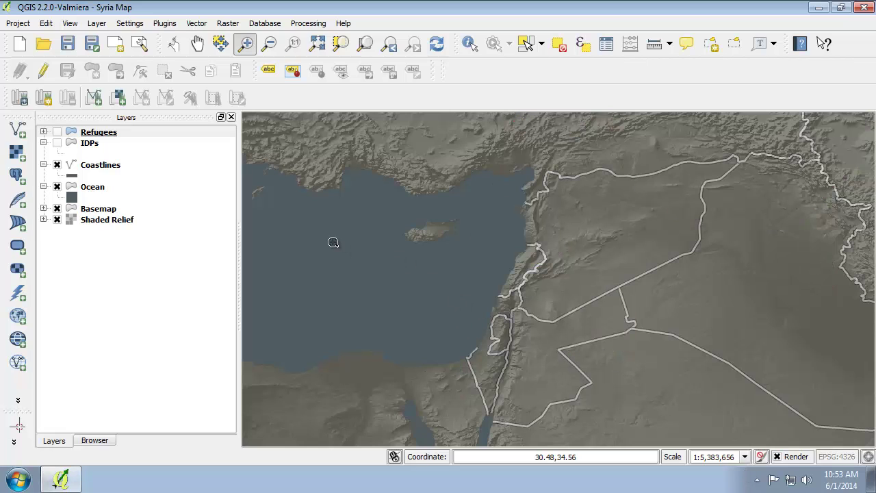
# Step: Create a new print composer from the Project menu titled 'Syria'
pyautogui.click(28, 24)
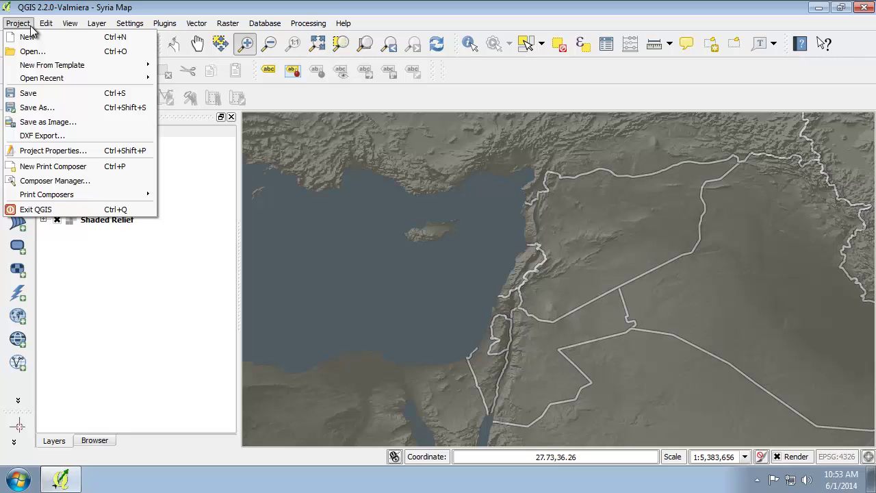
pyautogui.click(69, 167)
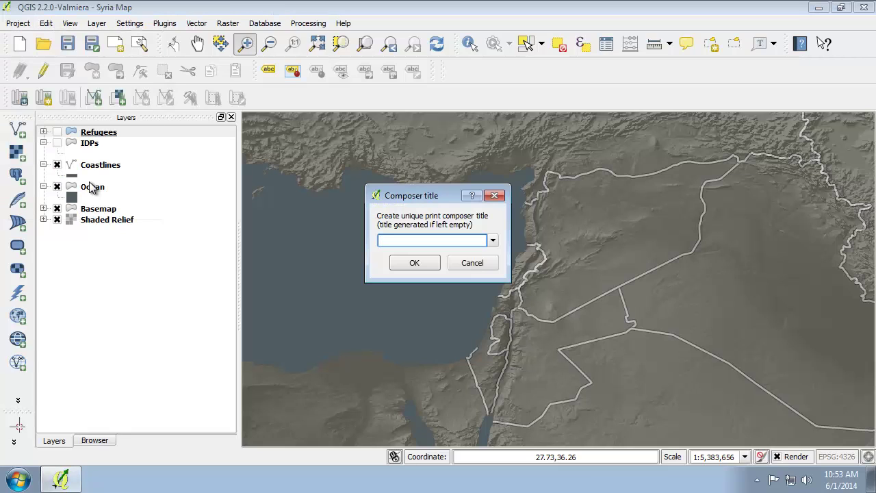
pyautogui.write('Syria')
pyautogui.click(417, 269)
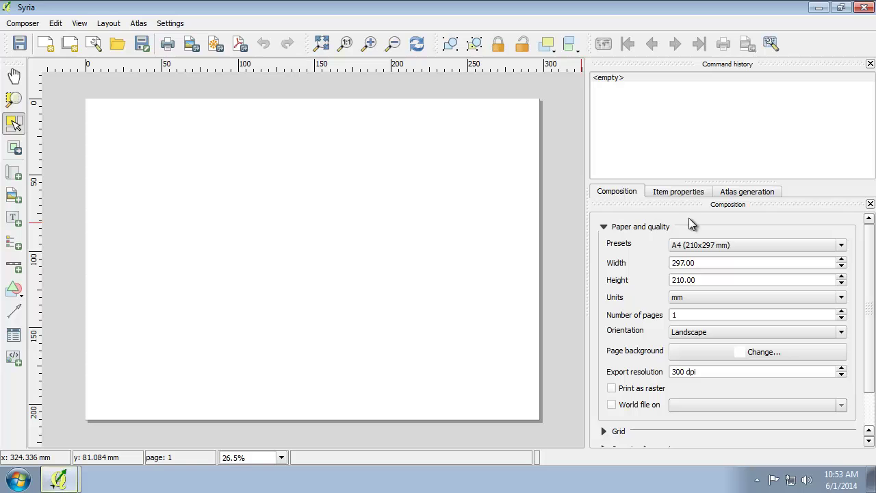
# Step: Set the page to a Custom 220 × 205 mm size with Landscape orientation
pyautogui.click(707, 248)
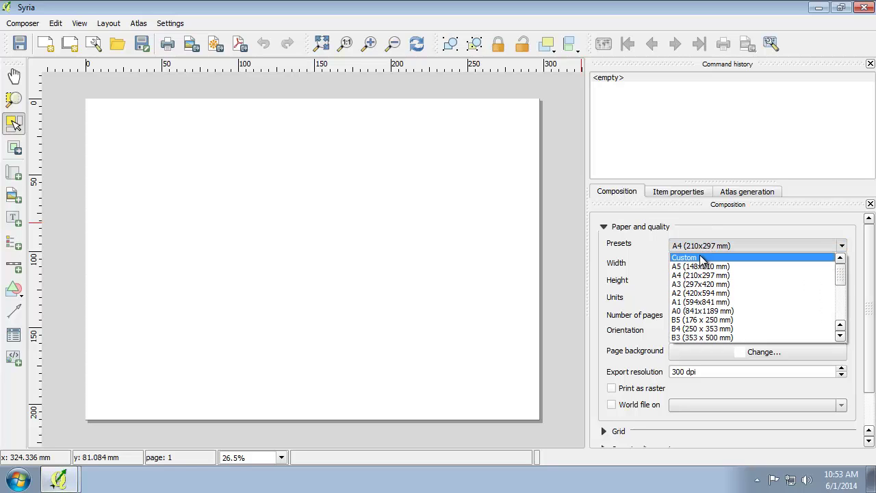
pyautogui.click(704, 254)
pyautogui.doubleClick(707, 263)
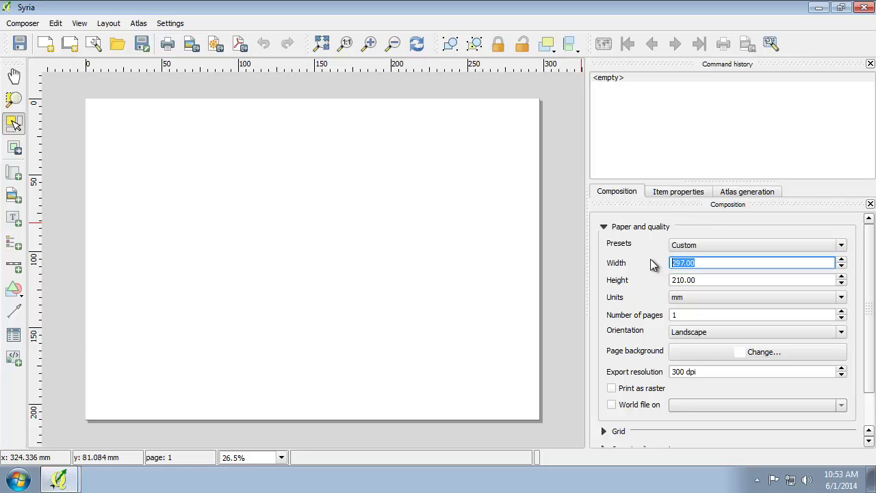
pyautogui.write('220')
pyautogui.press('Tab')
pyautogui.write('205')
pyautogui.click(714, 316)
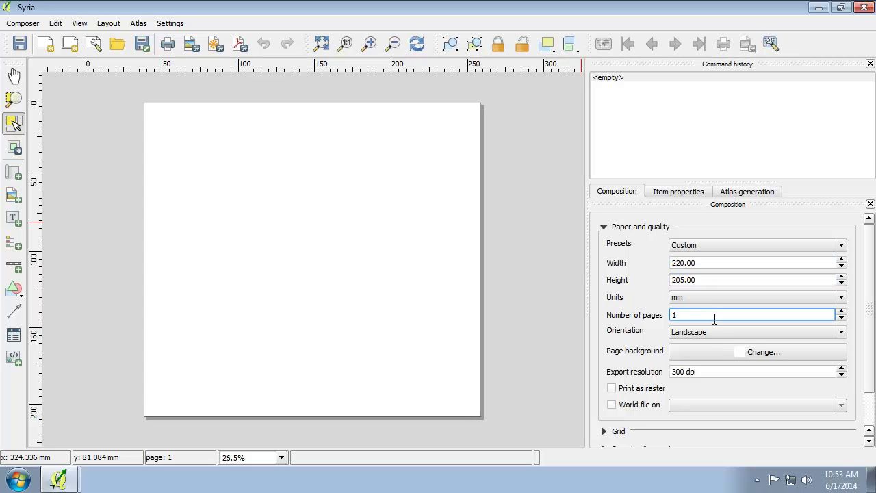
pyautogui.click(710, 329)
pyautogui.click(710, 341)
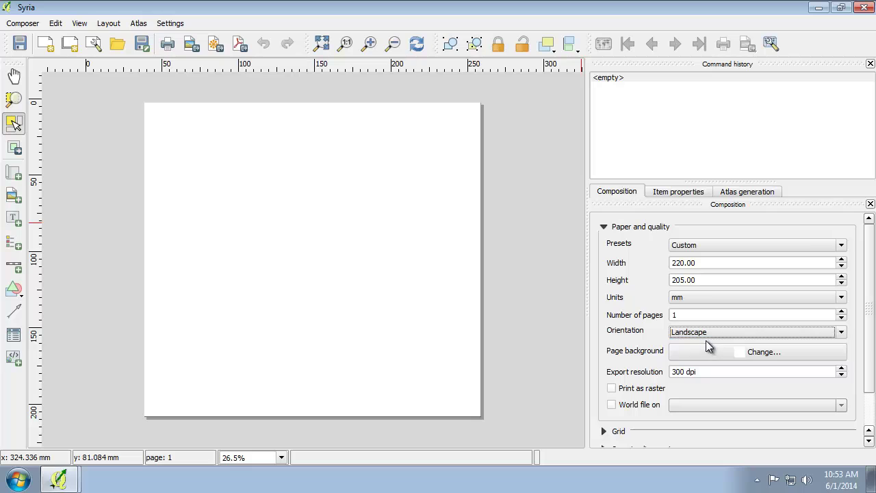
# Step: Give the page background a Simple fill with No Brush fill style and No Pen border
pyautogui.click(719, 352)
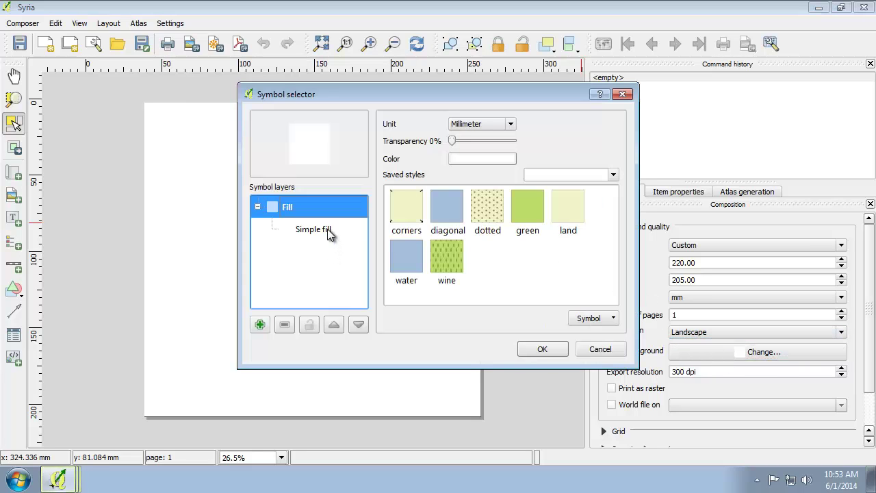
pyautogui.click(327, 229)
pyautogui.click(473, 163)
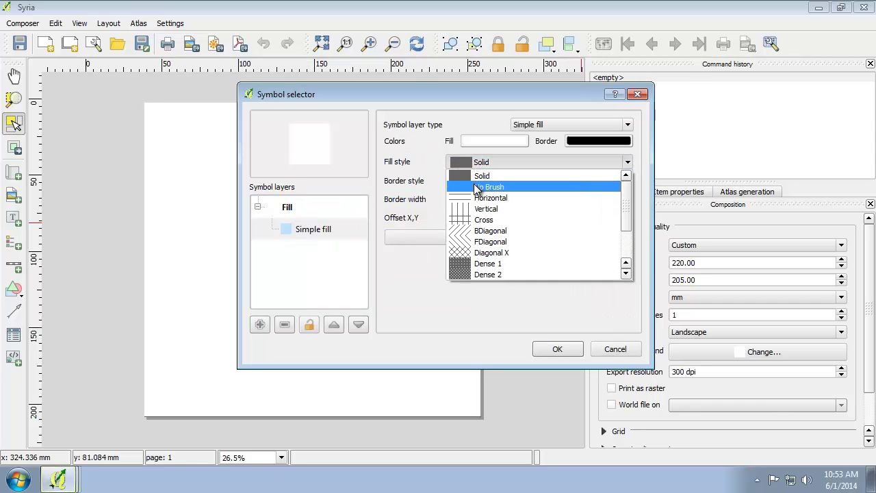
pyautogui.click(474, 186)
pyautogui.click(474, 184)
pyautogui.click(477, 203)
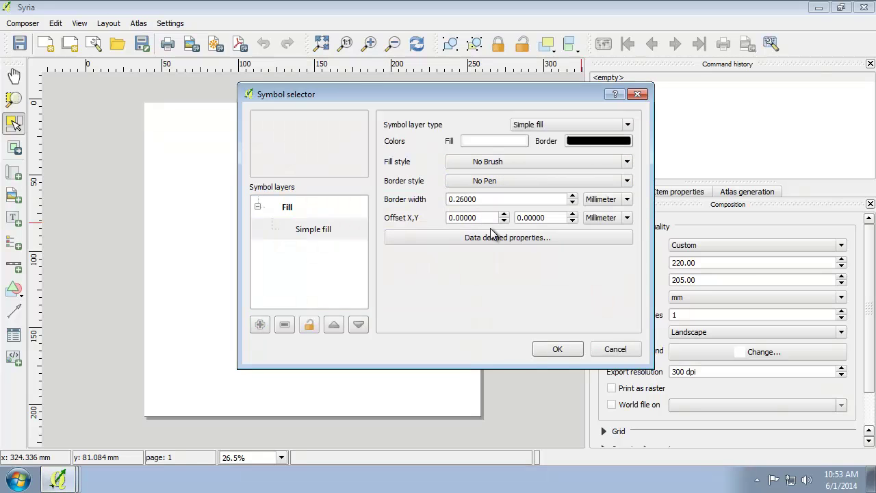
pyautogui.click(570, 352)
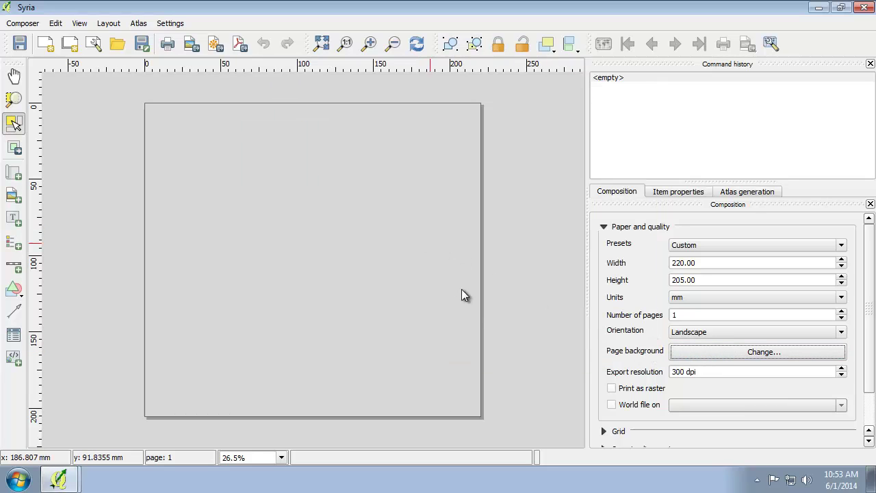
# Step: Enable Print as raster in the Composition tab
pyautogui.click(620, 390)
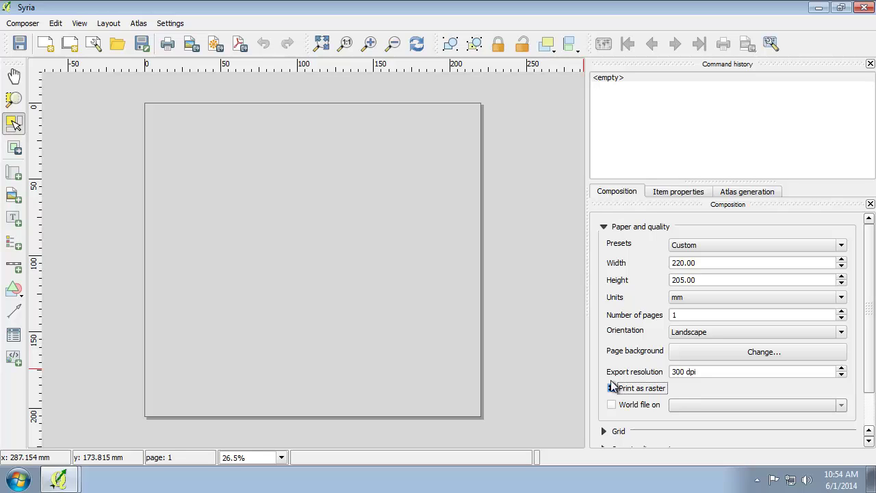
# Step: Draw a new map frame spanning the entire composer page, showing the shaded relief
pyautogui.click(14, 173)
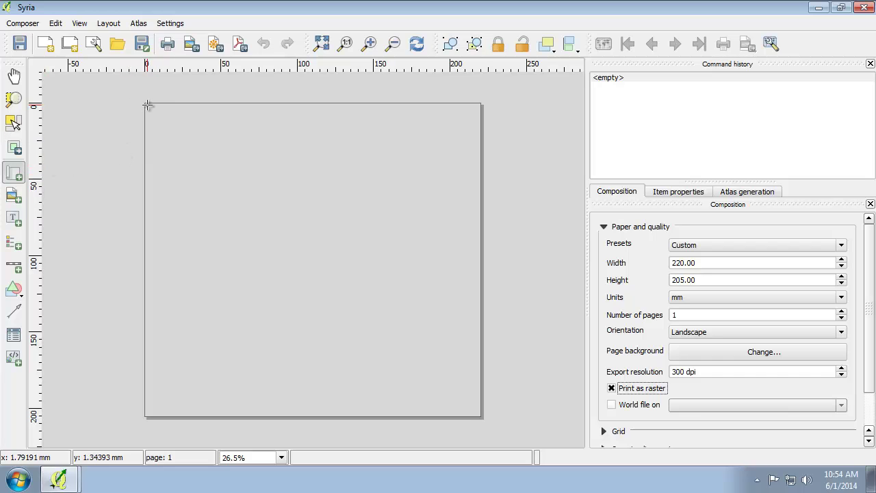
pyautogui.moveTo(146, 103); pyautogui.dragTo(475, 411)
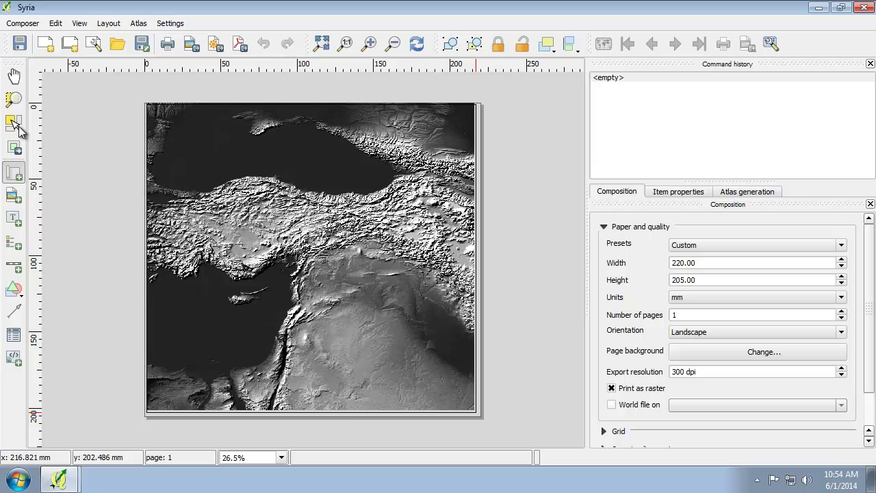
pyautogui.click(13, 122)
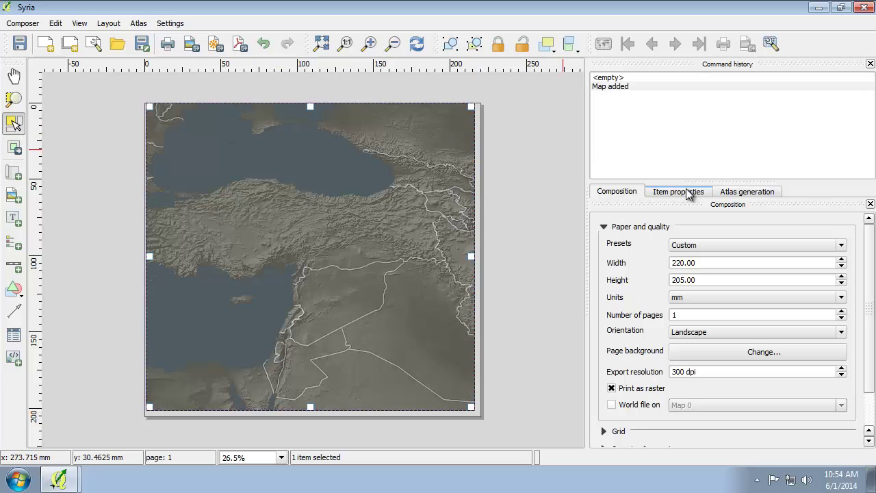
# Step: Set the map item's scale to 3500000 in Item properties
pyautogui.click(689, 194)
pyautogui.moveTo(700, 277); pyautogui.dragTo(616, 293)
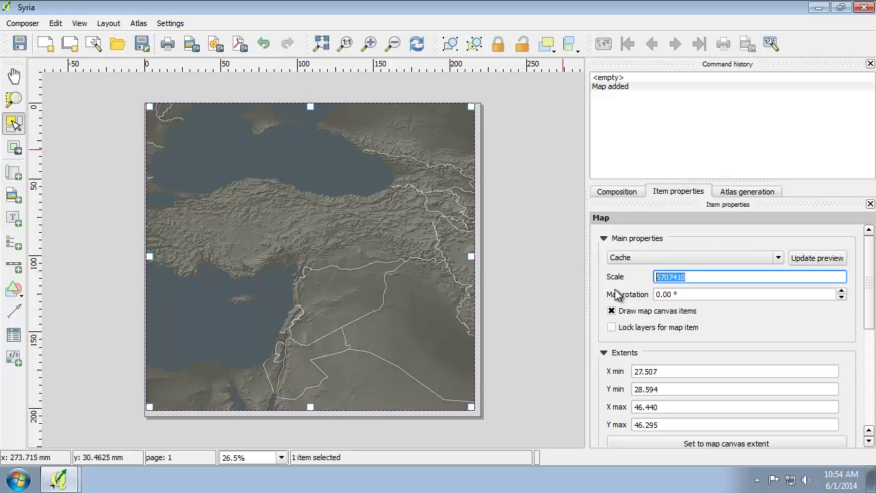
pyautogui.write('3500000')
pyautogui.press('Return')
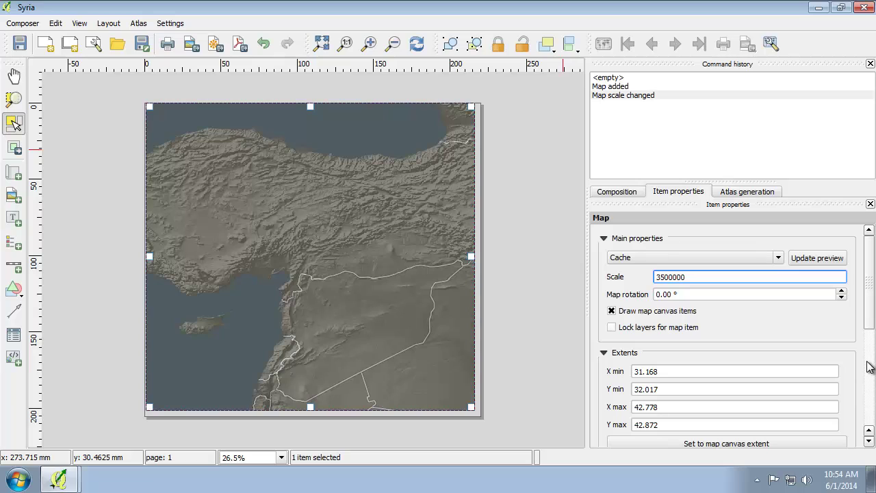
pyautogui.click(870, 408)
# Step: Place the map frame at X 0, Y 0, sized 220 × 205 mm, with Background unticked
pyautogui.scroll(-2, 864, 410)
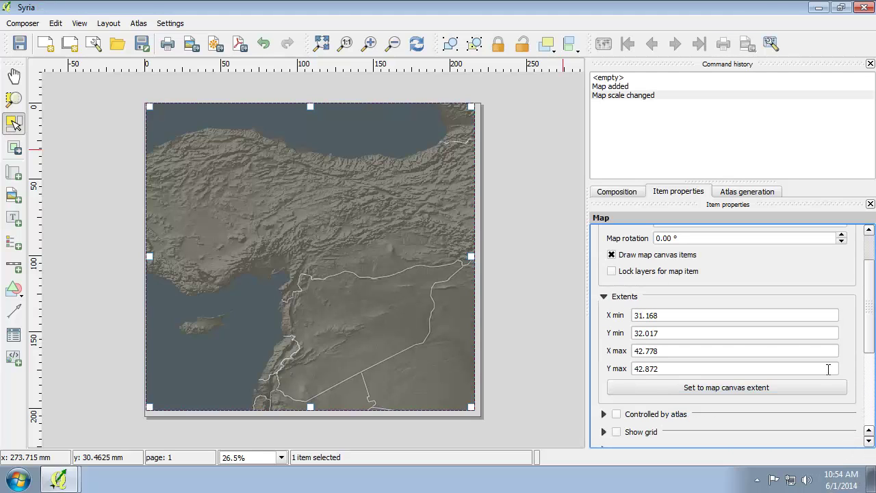
pyautogui.moveTo(867, 305); pyautogui.dragTo(869, 365)
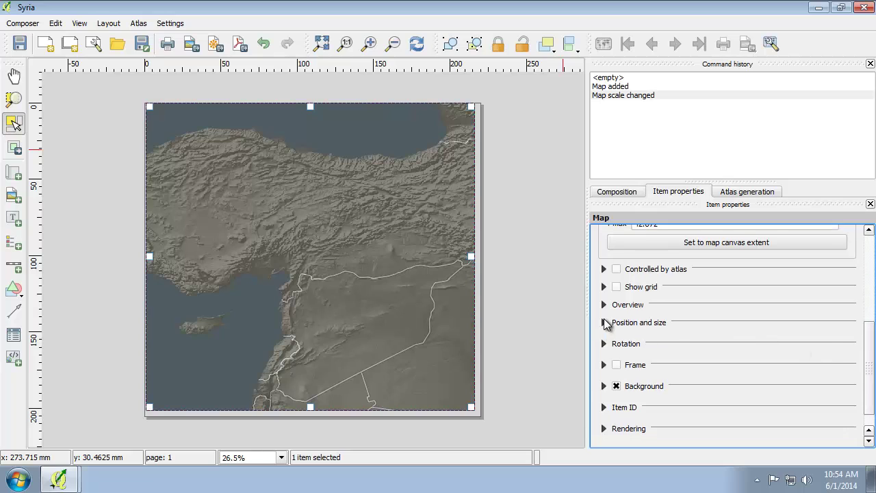
pyautogui.click(606, 323)
pyautogui.doubleClick(687, 340)
pyautogui.write('0')
pyautogui.press('Tab')
pyautogui.press('Tab')
pyautogui.write('220')
pyautogui.press('Tab')
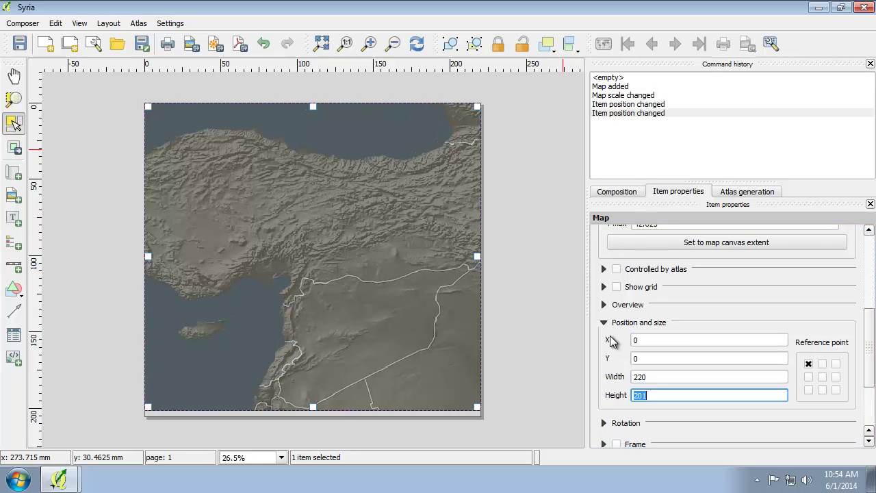
pyautogui.write('205')
pyautogui.click(868, 268)
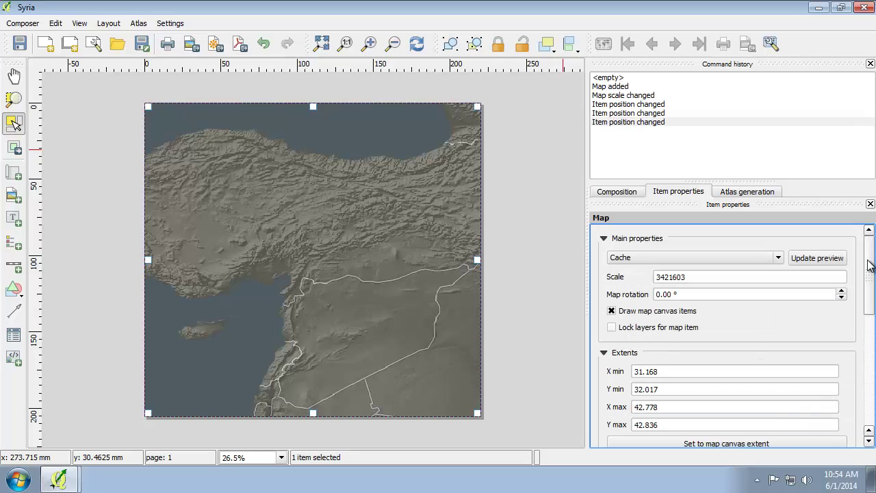
pyautogui.scroll(-8, 868, 267)
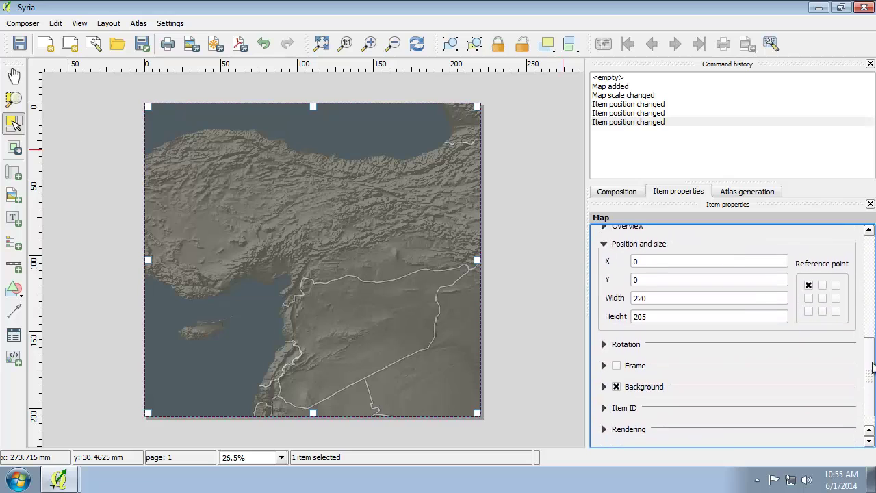
pyautogui.click(617, 368)
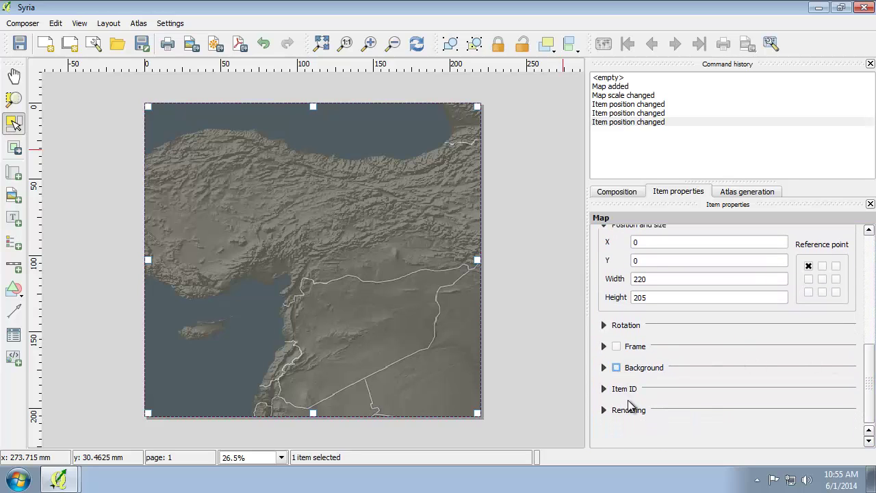
# Step: Pan the map content within its frame so Syria and the eastern Mediterranean fill it
pyautogui.click(18, 154)
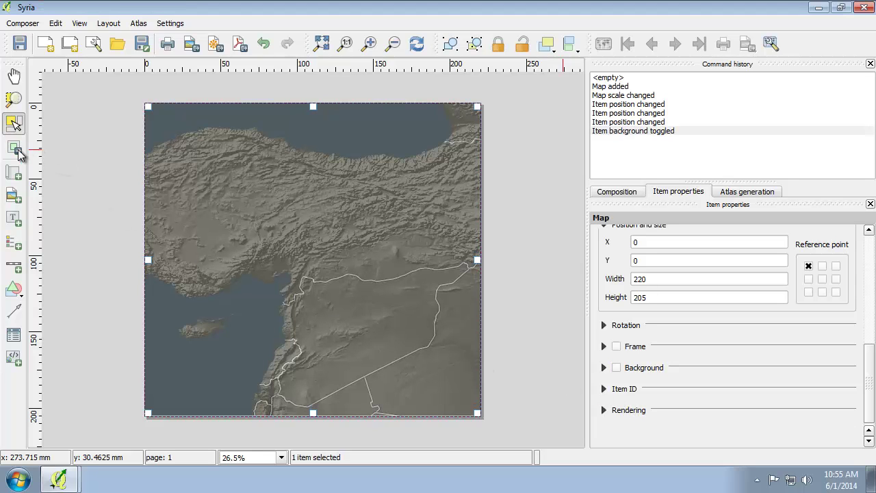
pyautogui.click(19, 154)
pyautogui.moveTo(335, 308); pyautogui.dragTo(335, 205)
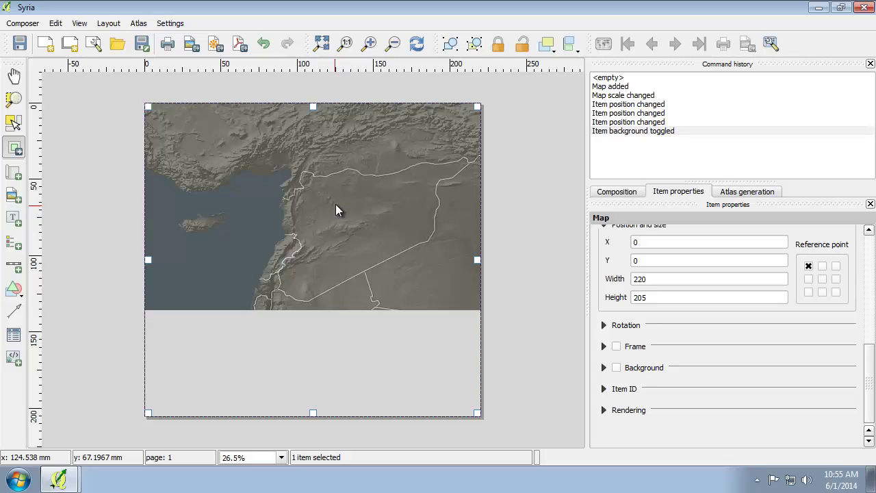
pyautogui.moveTo(336, 204); pyautogui.dragTo(322, 221)
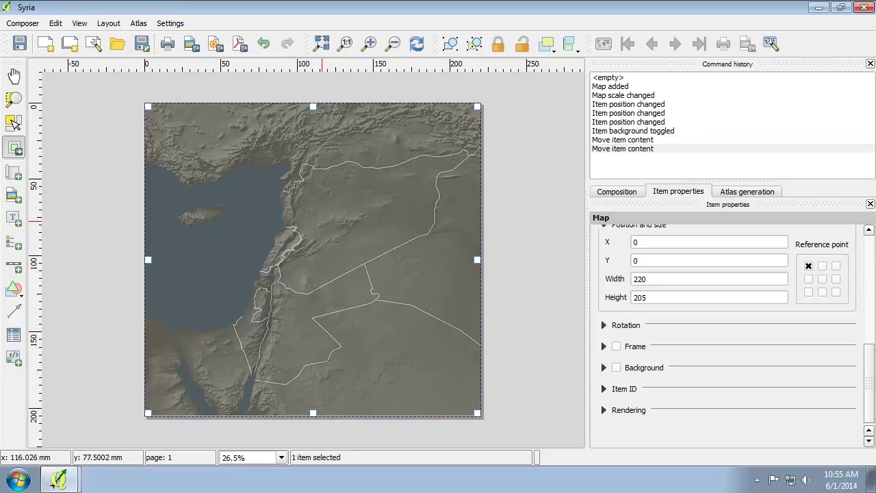
# Step: Export the composition as a PDF named 'Syria Basemap' in GST 104 > Lab 4
pyautogui.click(34, 23)
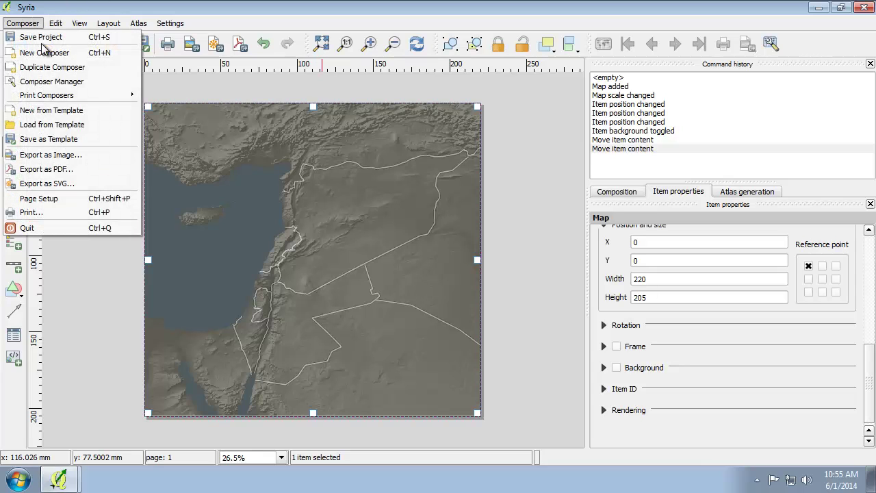
pyautogui.click(73, 169)
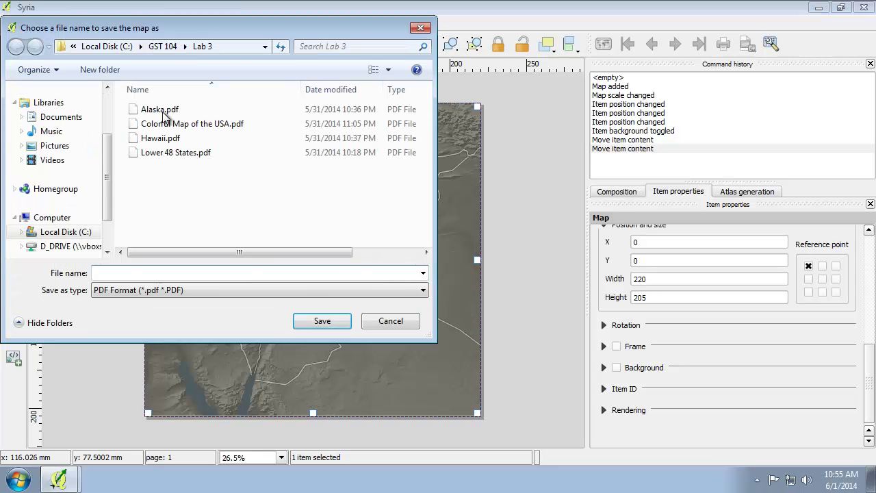
pyautogui.click(162, 46)
pyautogui.click(153, 152)
pyautogui.doubleClick(152, 152)
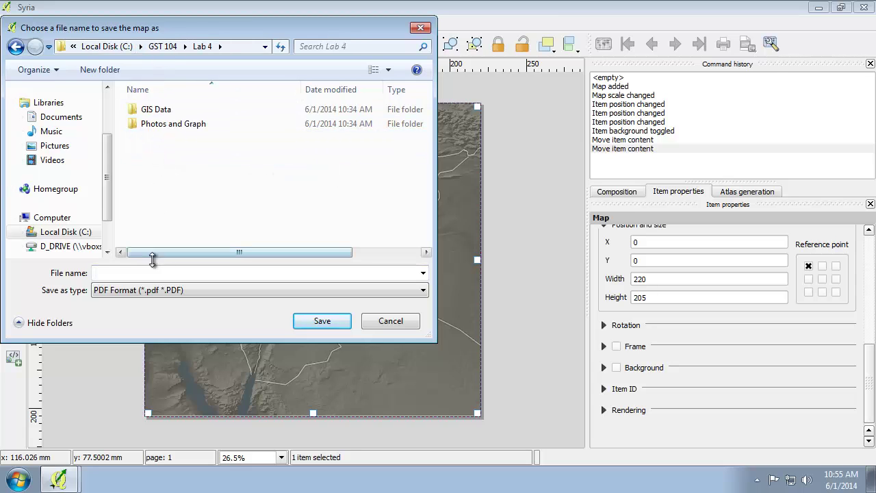
pyautogui.click(142, 273)
pyautogui.write('Syria ')
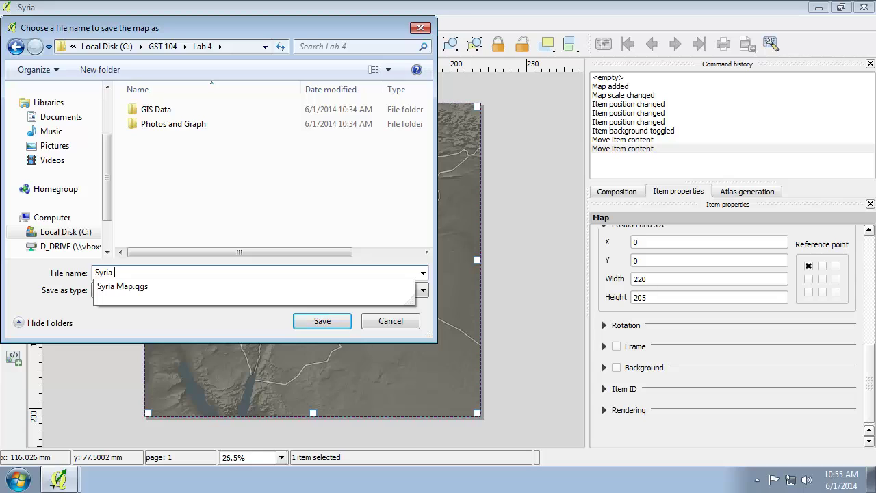
pyautogui.write('Basemap')
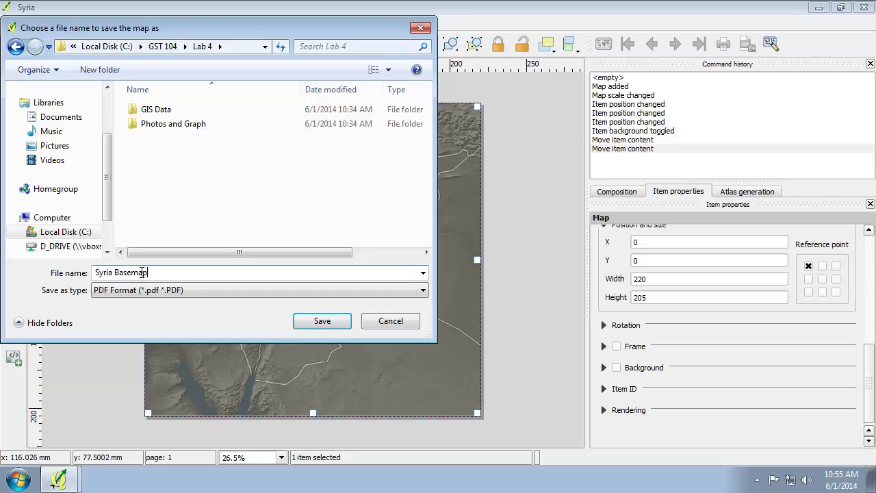
pyautogui.click(321, 320)
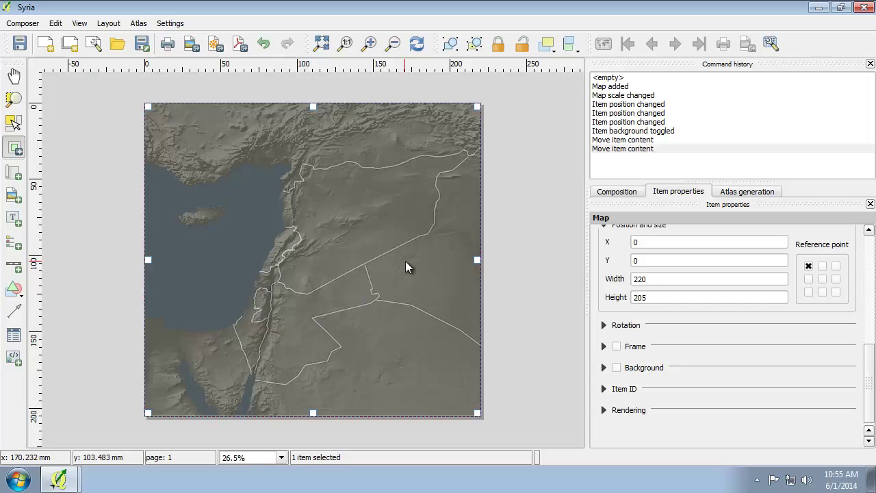
# Step: Close the composer, pause rendering, and hide the Basemap, Shaded Relief, Ocean and Coastlines layers
pyautogui.click(860, 8)
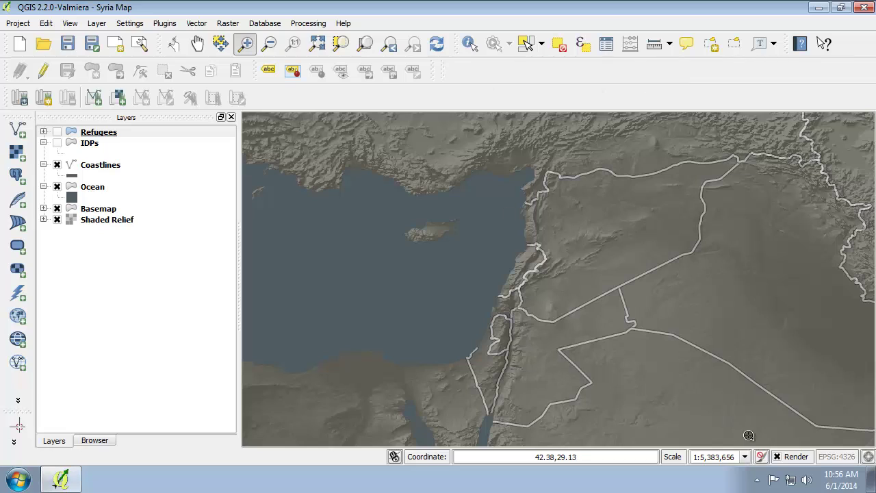
pyautogui.click(777, 457)
pyautogui.click(57, 209)
pyautogui.click(58, 220)
pyautogui.click(57, 220)
pyautogui.click(57, 187)
pyautogui.click(57, 164)
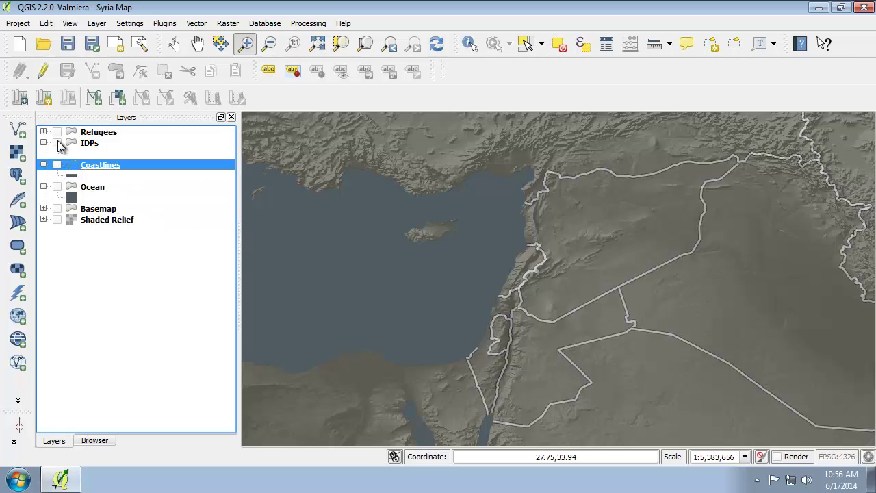
# Step: Show the IDPs and Refugees layers and turn map rendering back on
pyautogui.click(57, 141)
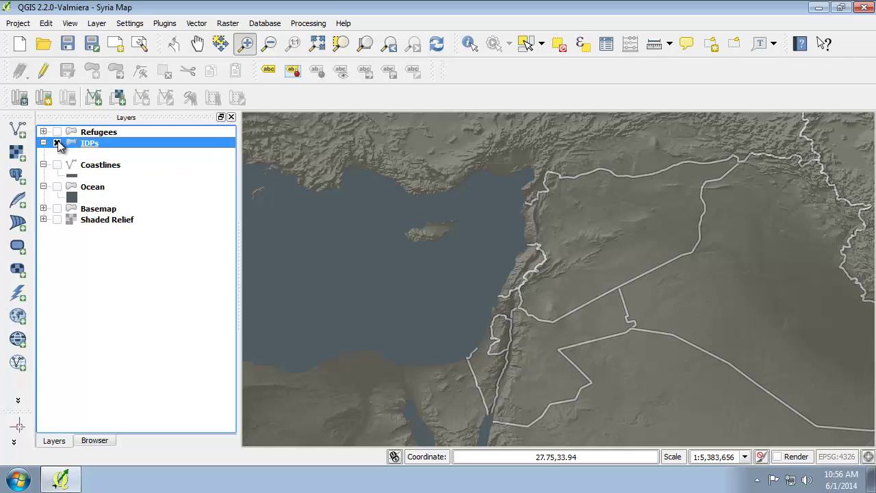
pyautogui.click(57, 132)
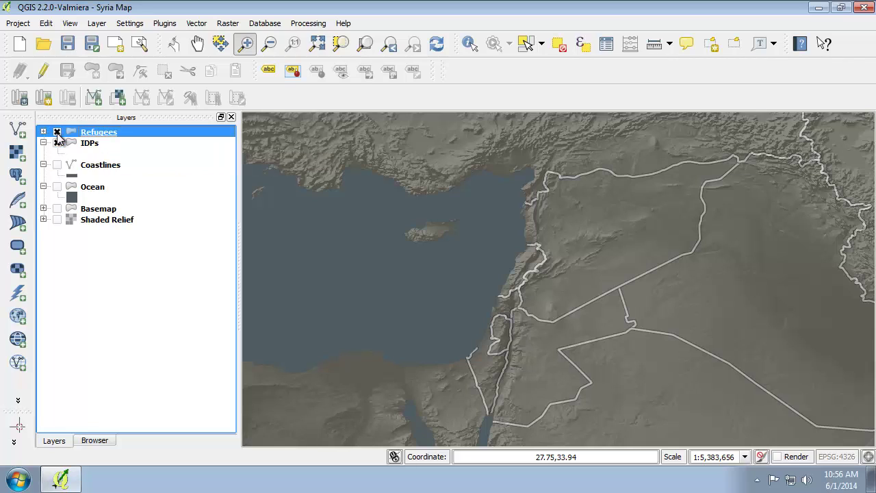
pyautogui.click(26, 25)
pyautogui.click(27, 28)
pyautogui.click(777, 456)
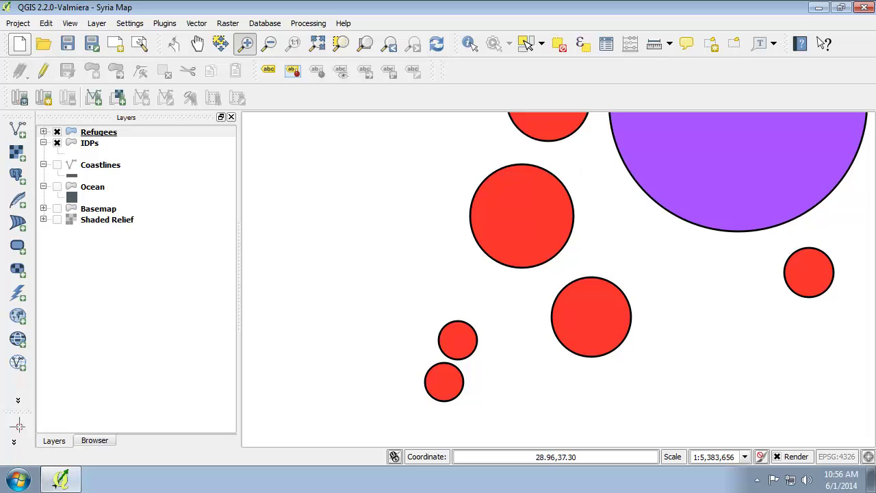
# Step: Reopen the Syria print composer and update its map preview to show the red and purple circles
pyautogui.click(18, 24)
pyautogui.moveTo(99, 198)
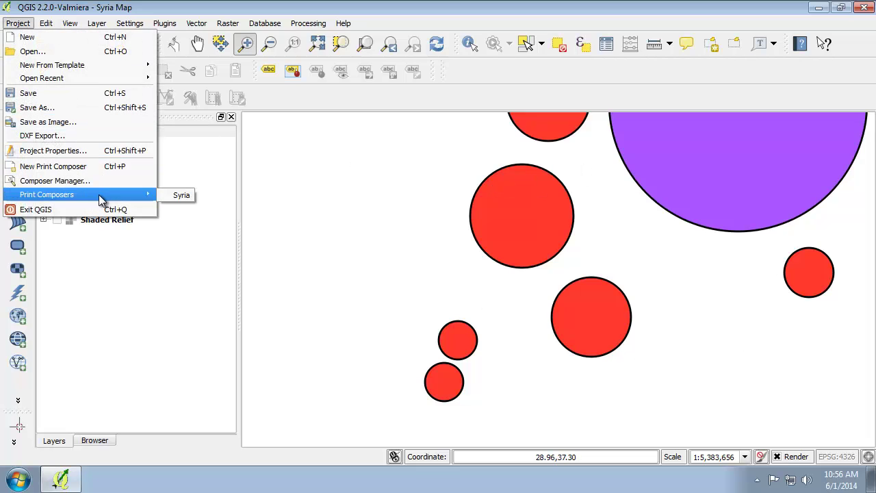
pyautogui.click(176, 196)
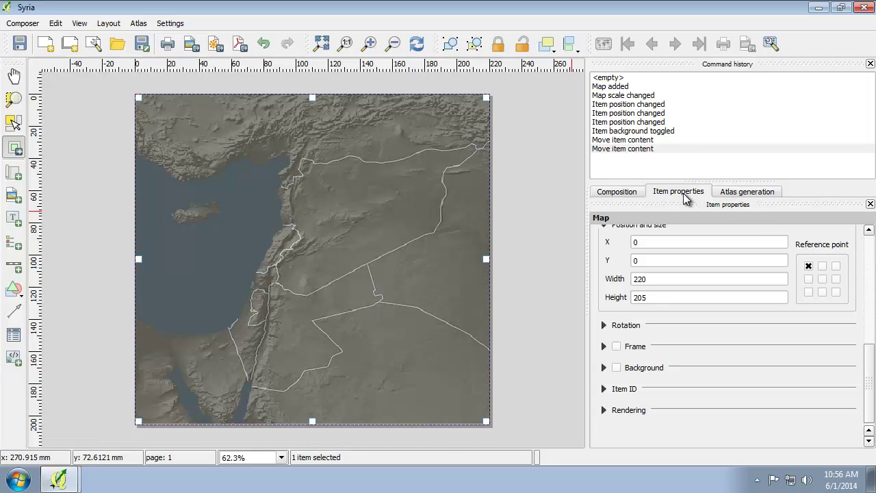
pyautogui.moveTo(868, 366); pyautogui.dragTo(866, 248)
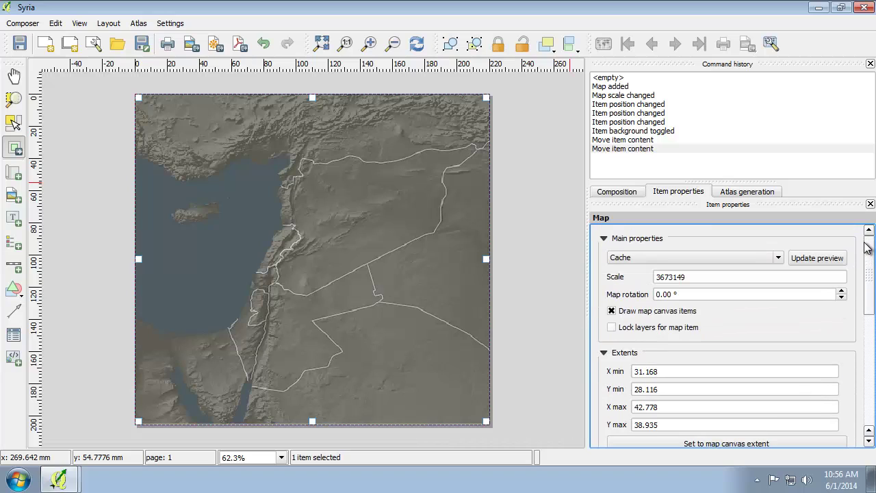
pyautogui.click(814, 259)
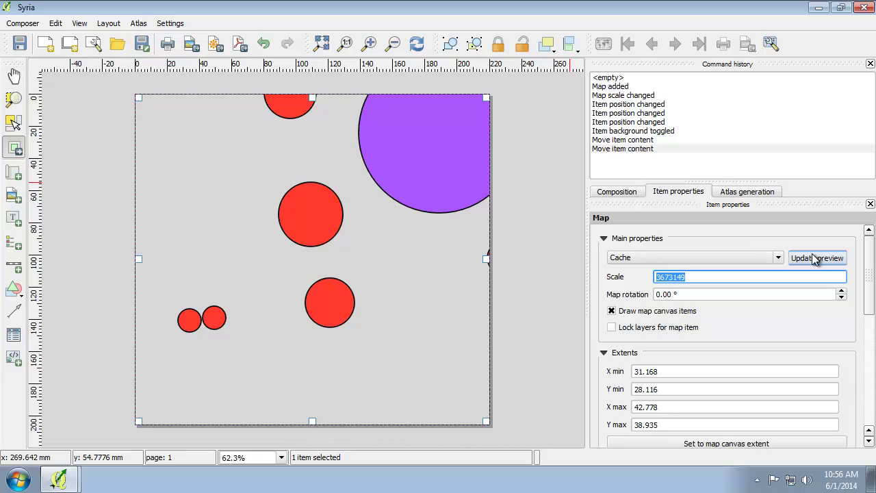
pyautogui.click(614, 193)
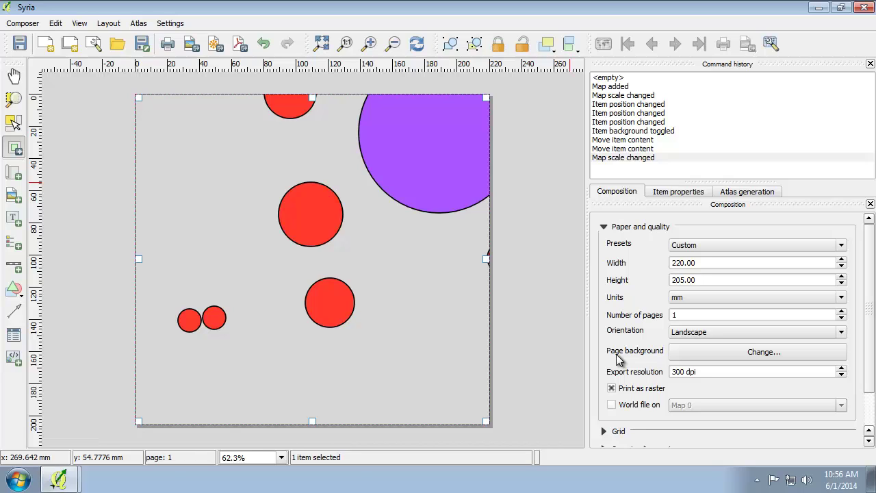
# Step: Export the composition as a PDF named 'Syria Proportional Symbols' in the Lab 4 folder
pyautogui.click(15, 23)
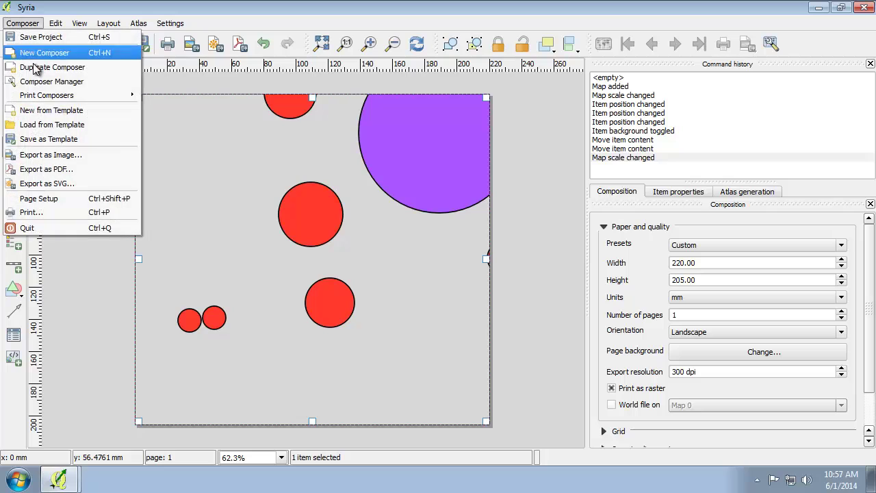
pyautogui.click(86, 170)
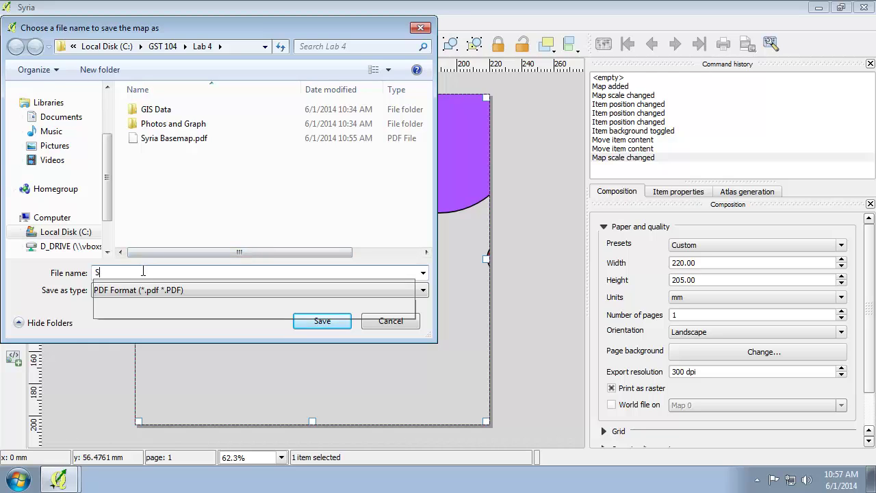
pyautogui.write('Syria Proportional Symbols')
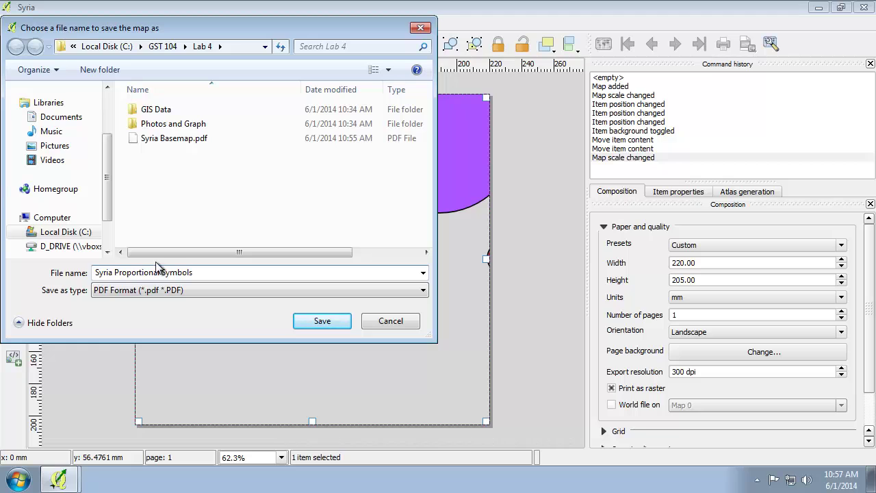
pyautogui.click(317, 321)
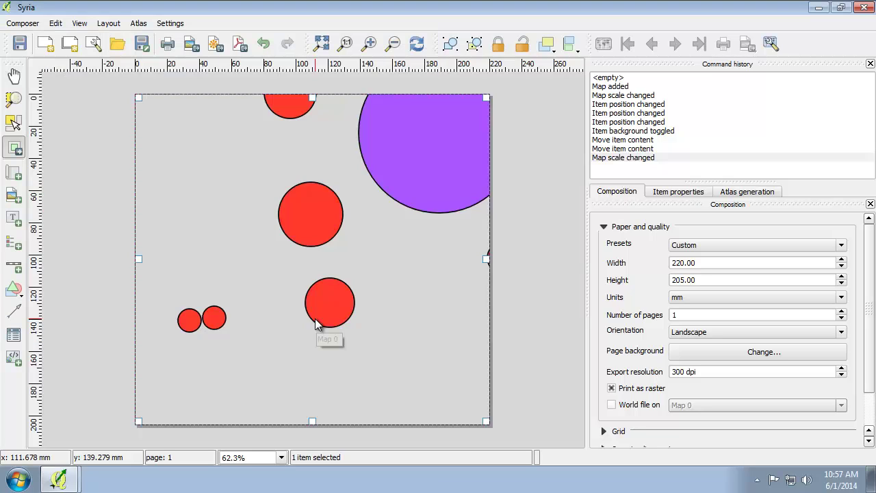